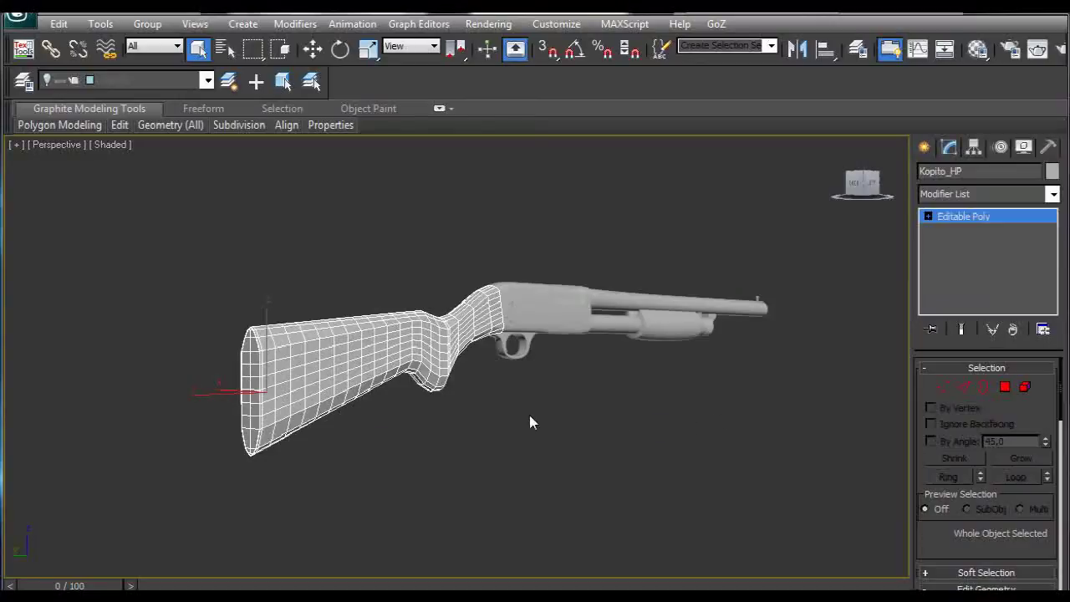
# Step: Add an Unwrap UVW modifier to the shotgun's stock
pyautogui.moveTo(530, 423); pyautogui.dragTo(662, 421, button='middle')
pyautogui.scroll(2, 672, 426)
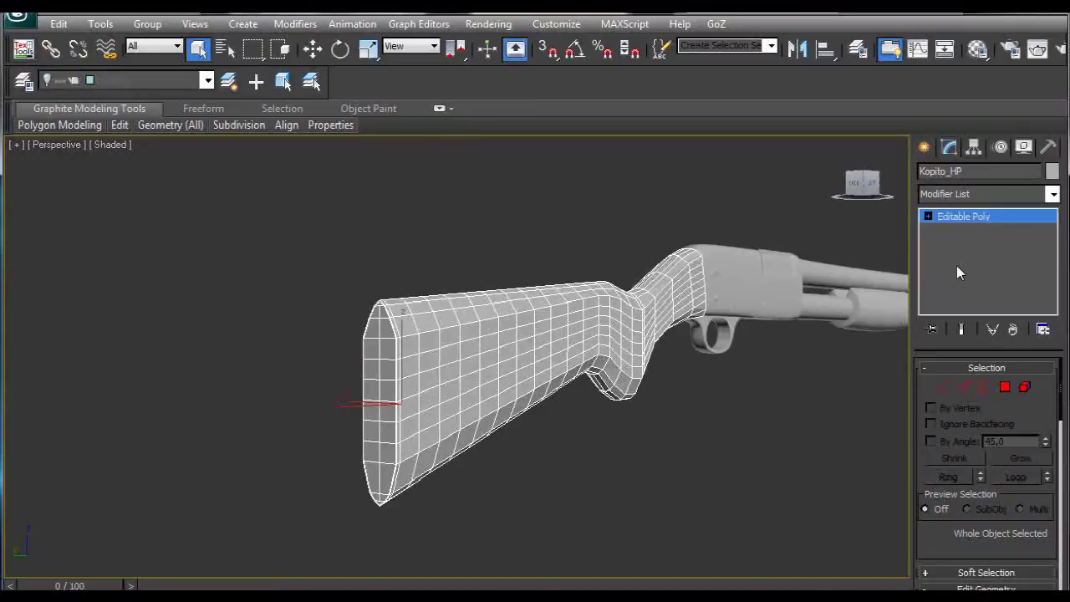
pyautogui.keyDown('alt'); pyautogui.moveTo(777, 425); pyautogui.dragTo(674, 444, button='middle'); pyautogui.keyUp('alt')
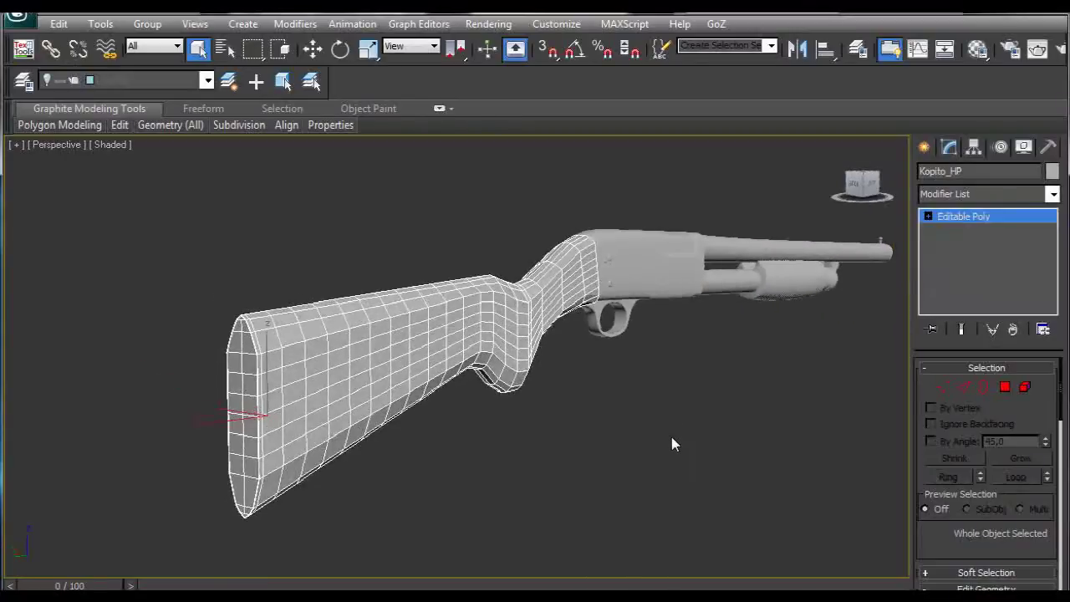
pyautogui.click(986, 195)
pyautogui.press('u')
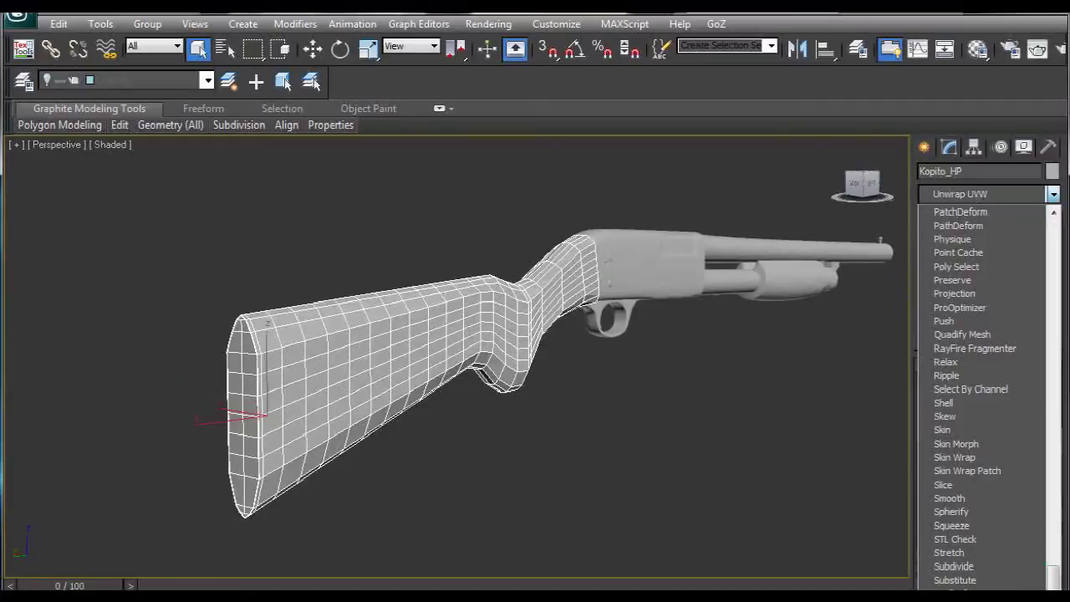
pyautogui.press('Return')
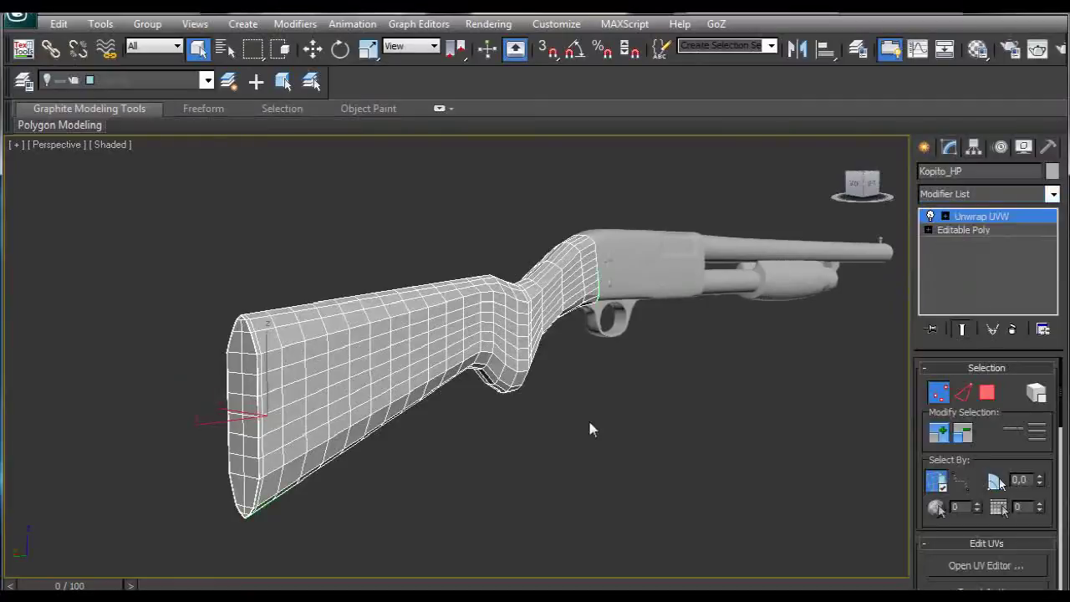
# Step: Split the stock's UVs with the TexTools Split command, accepting the default 60-degree split, and arrange the tool and UV editor windows beside the model
pyautogui.click(22, 49)
pyautogui.moveTo(258, 89); pyautogui.dragTo(149, 142)
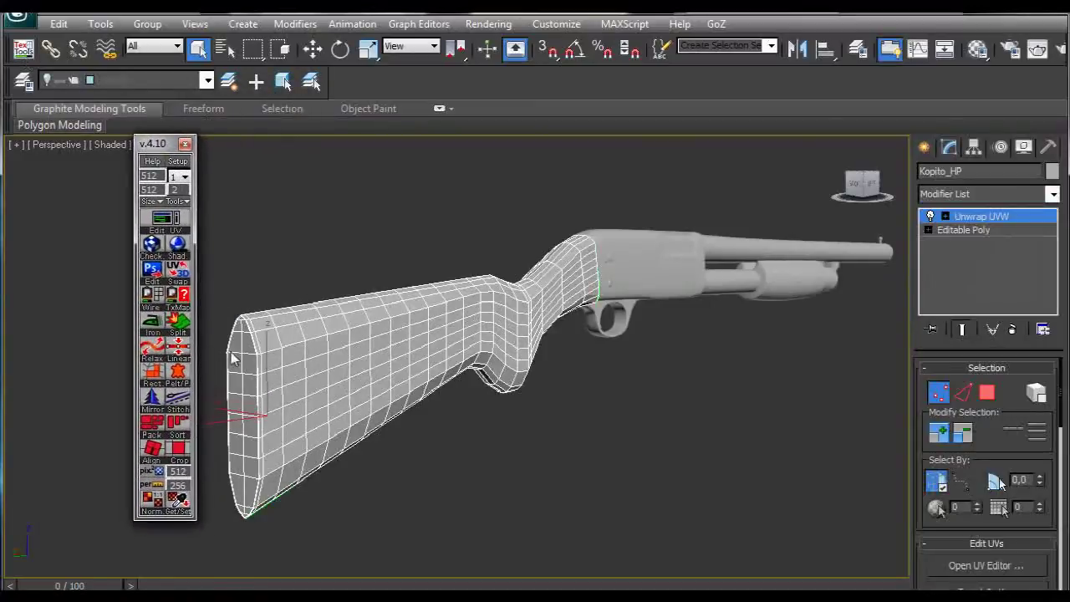
pyautogui.click(188, 331)
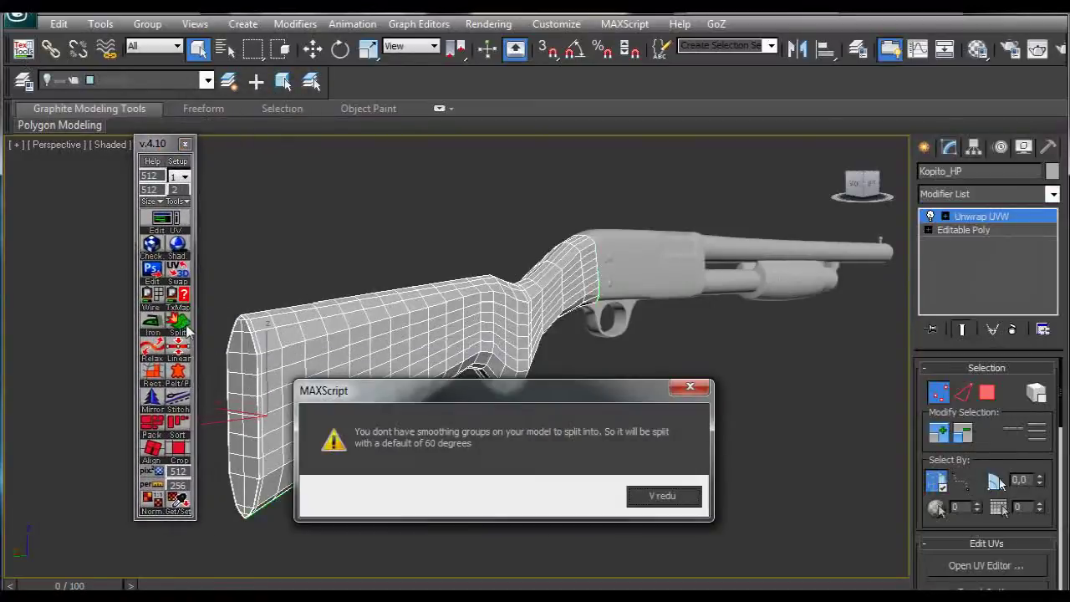
pyautogui.click(664, 496)
pyautogui.moveTo(0, 65); pyautogui.dragTo(262, 13)
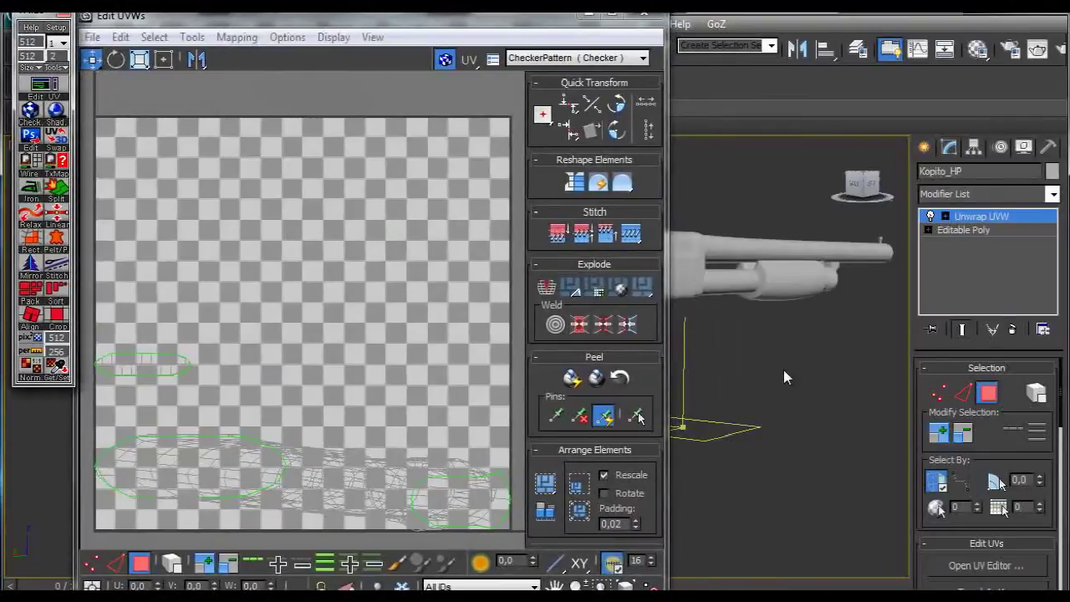
# Step: Iron the stock's butt-end UV element flat and move it outside the UV tile, to the tile's left
pyautogui.moveTo(832, 366); pyautogui.dragTo(934, 365, button='middle')
pyautogui.keyDown('alt'); pyautogui.moveTo(875, 411); pyautogui.dragTo(836, 409, button='middle'); pyautogui.keyUp('alt')
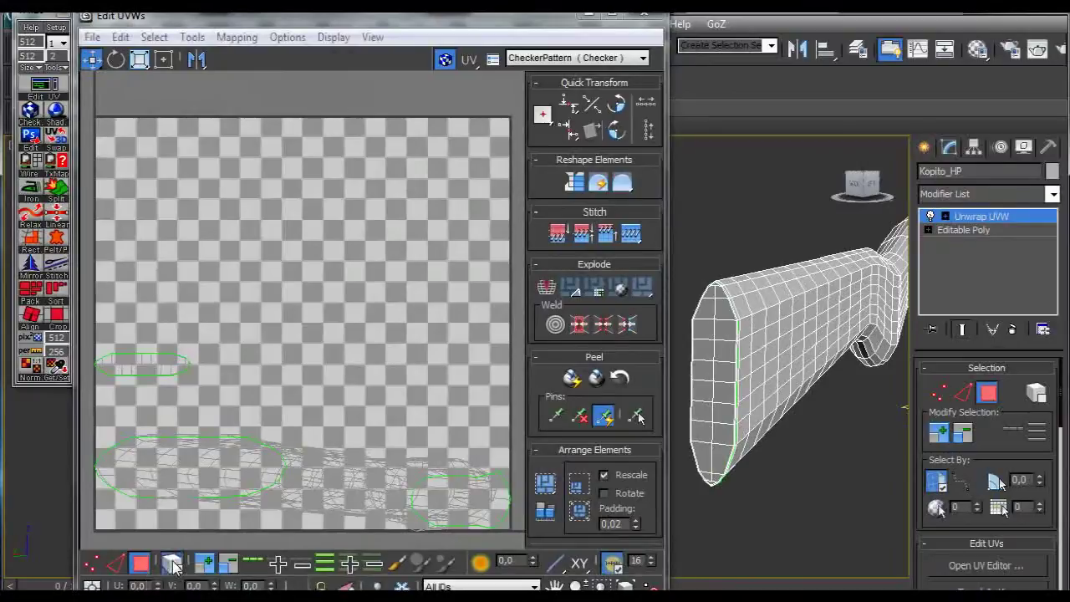
pyautogui.click(160, 364)
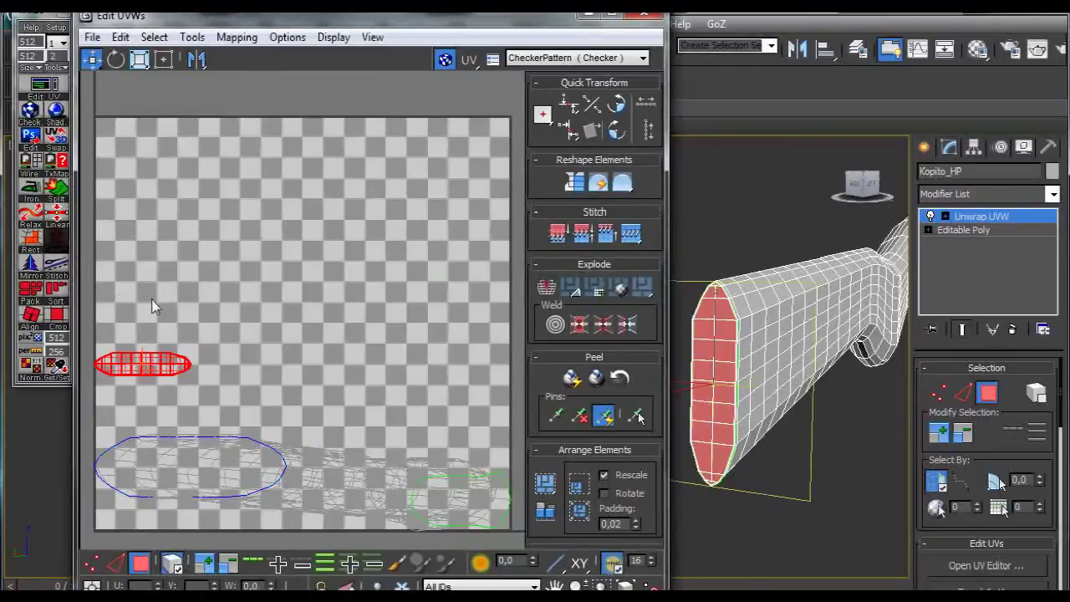
pyautogui.click(31, 187)
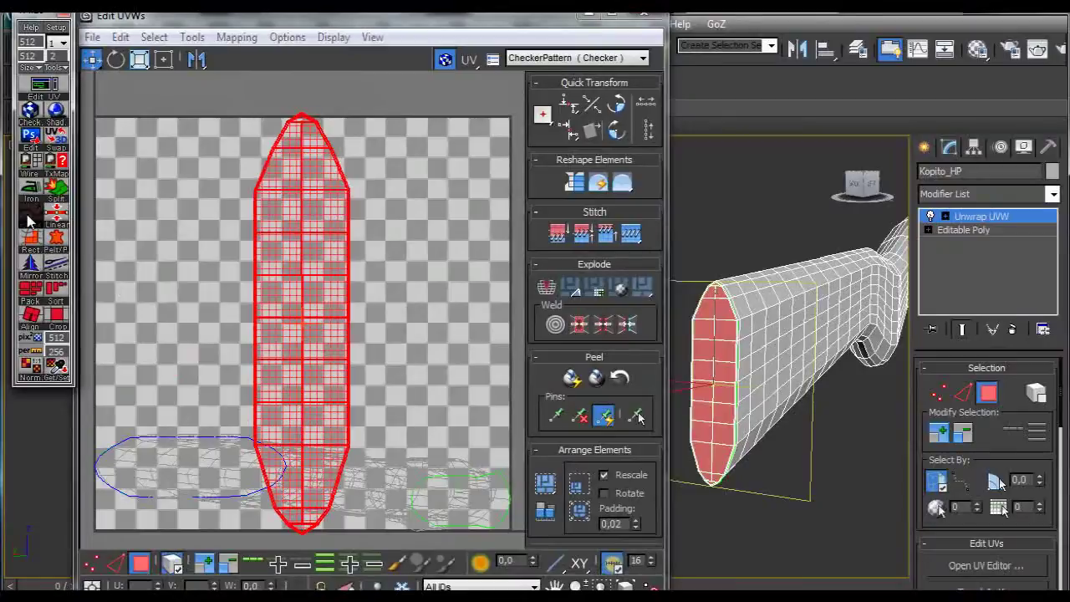
pyautogui.scroll(-5, 285, 259)
pyautogui.moveTo(287, 266); pyautogui.dragTo(155, 245)
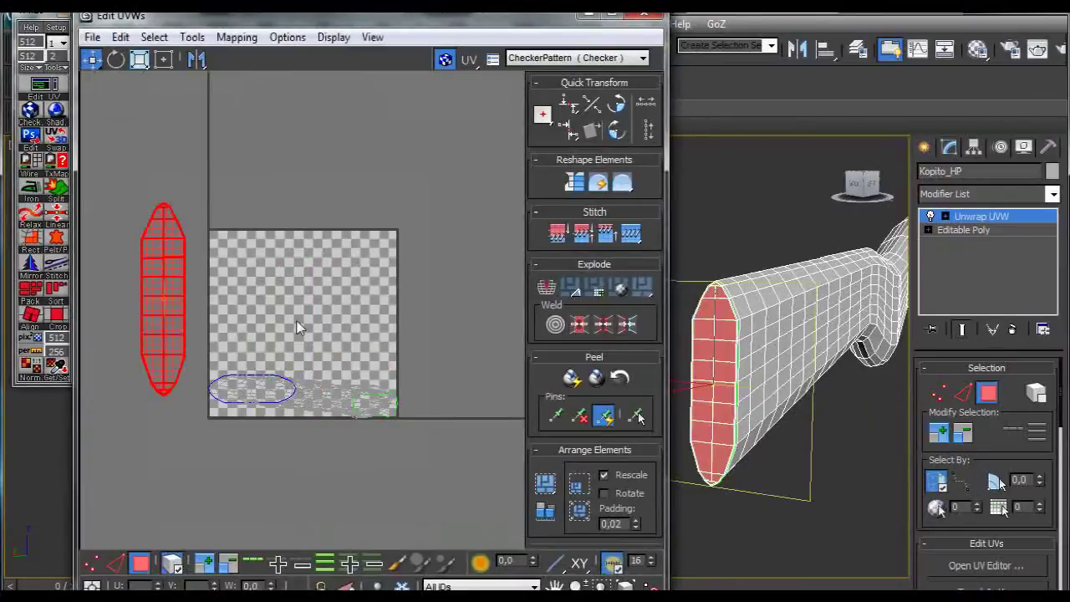
# Step: Iron the faces on the stock's left side, excluding the butt end, into a flat shell and place it above the UV tile
pyautogui.press('l')
pyautogui.moveTo(765, 370); pyautogui.dragTo(812, 379, button='middle')
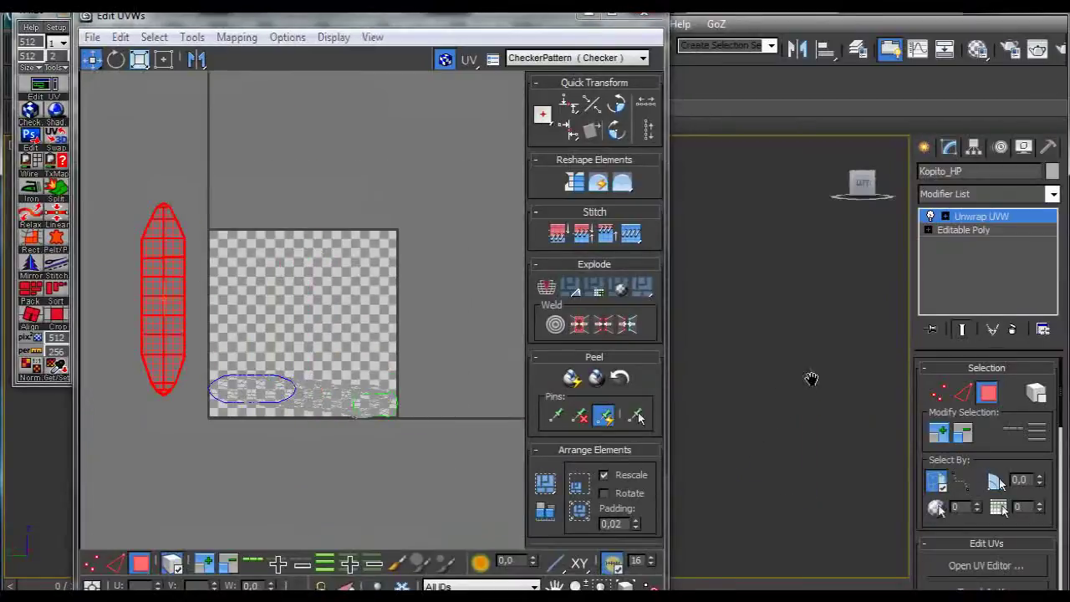
pyautogui.moveTo(745, 371); pyautogui.dragTo(1039, 368, button='middle')
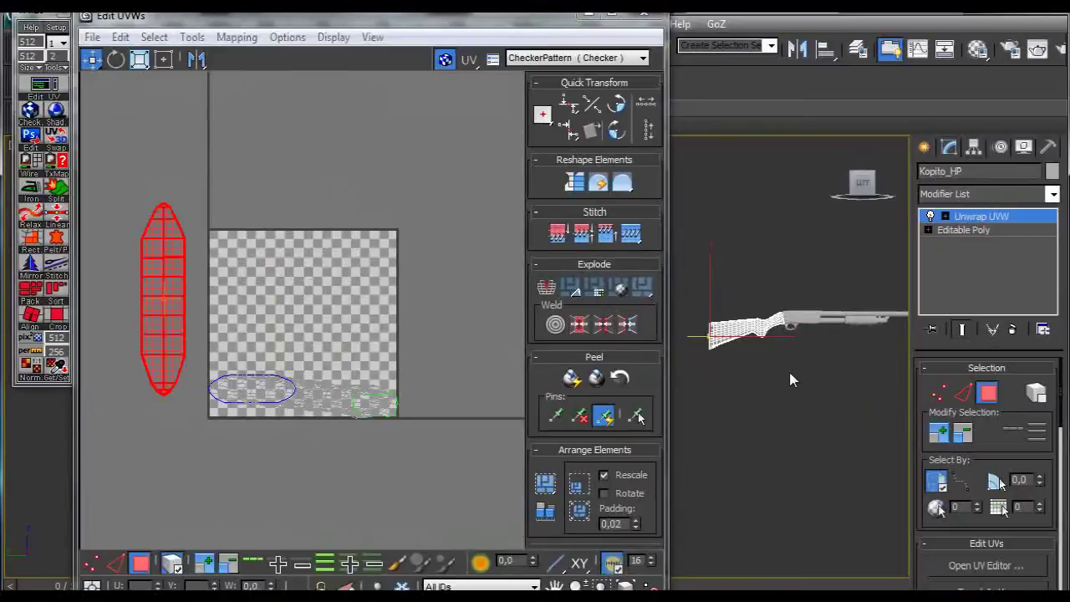
pyautogui.moveTo(782, 358); pyautogui.dragTo(803, 366)
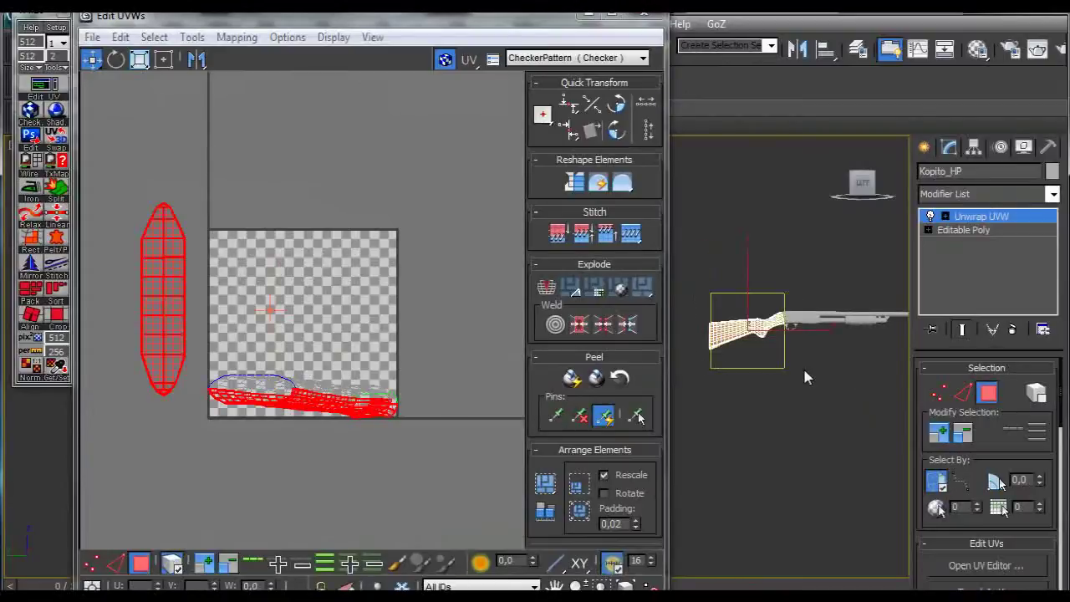
pyautogui.moveTo(820, 379); pyautogui.dragTo(688, 388, button='middle')
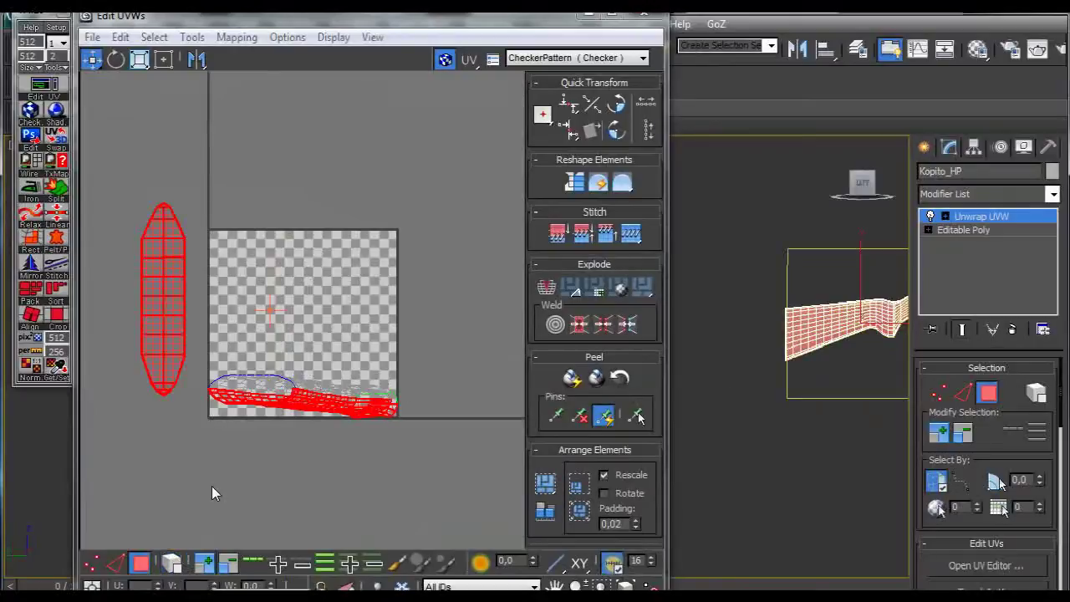
pyautogui.keyDown('alt'); pyautogui.moveTo(121, 192); pyautogui.dragTo(194, 415); pyautogui.keyUp('alt')
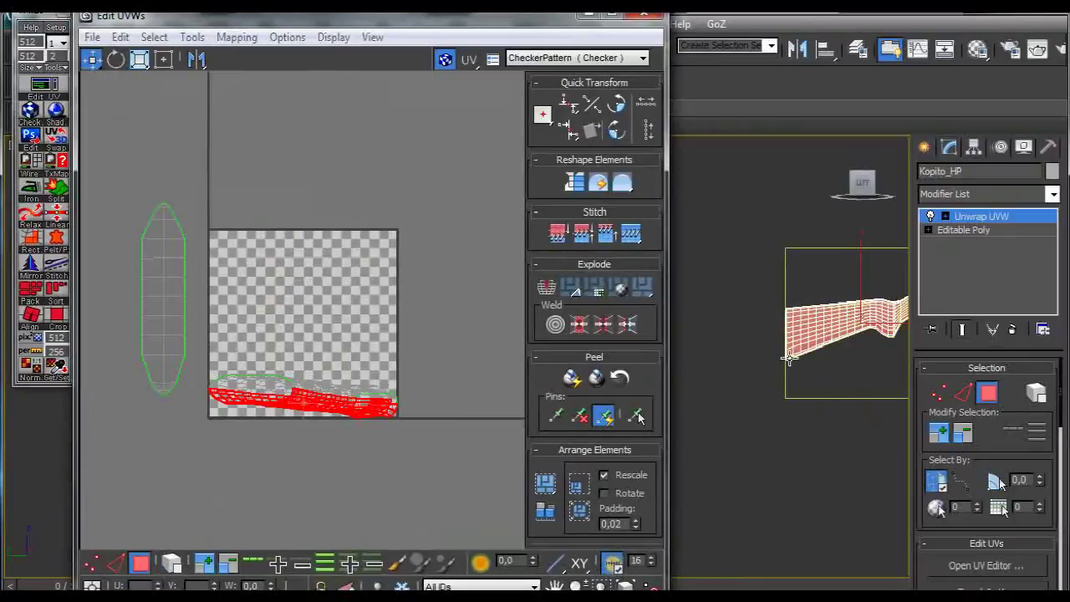
pyautogui.keyDown('alt'); pyautogui.moveTo(784, 359); pyautogui.dragTo(745, 426, button='middle'); pyautogui.keyUp('alt')
pyautogui.scroll(1, 745, 426)
pyautogui.moveTo(745, 426); pyautogui.dragTo(705, 411, button='middle')
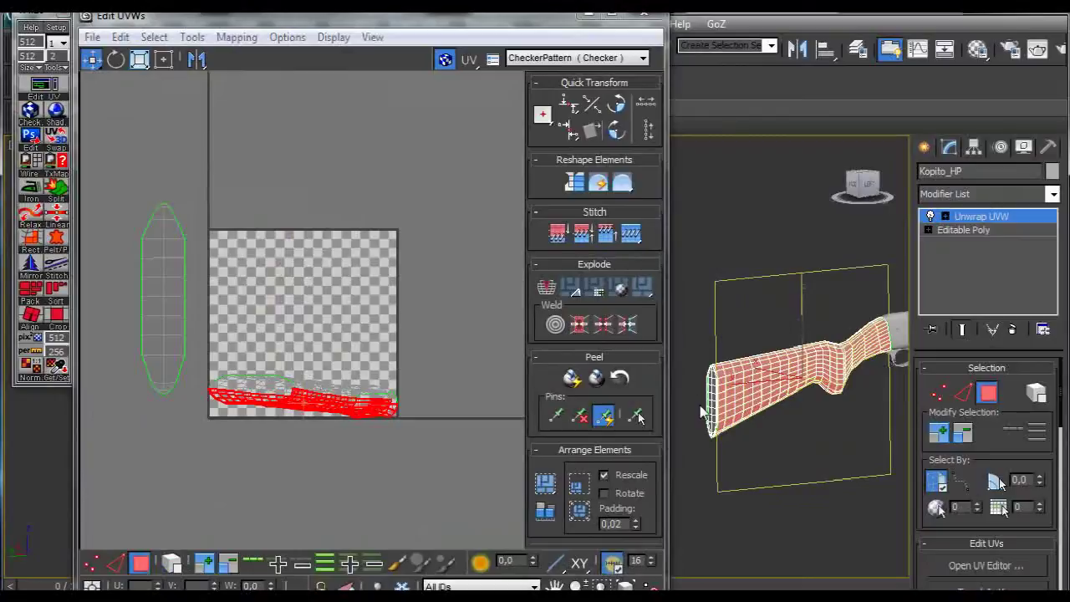
pyautogui.click(32, 196)
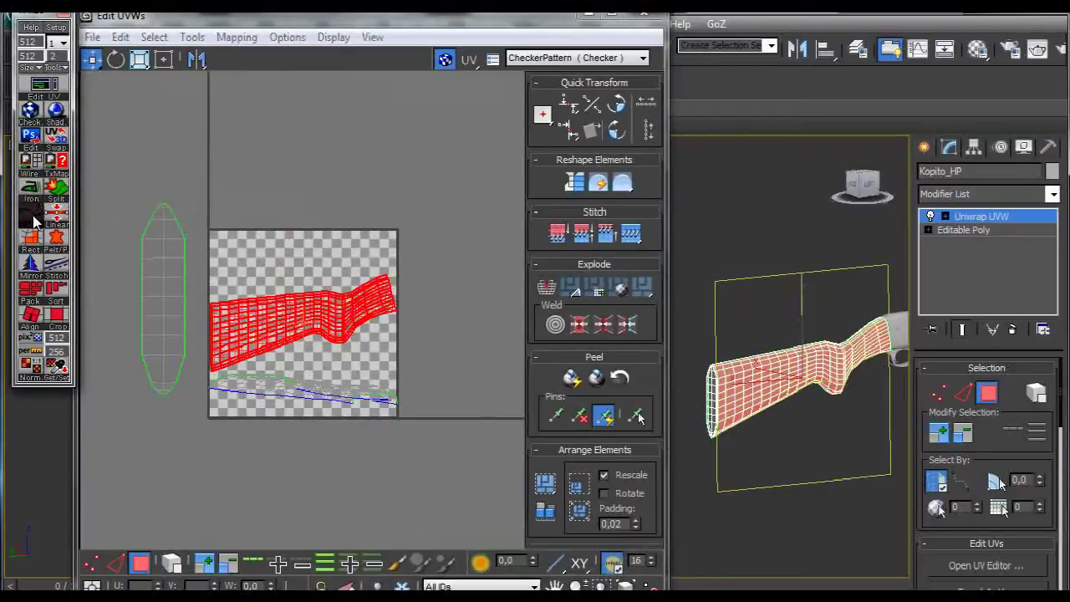
pyautogui.moveTo(324, 318); pyautogui.dragTo(308, 170)
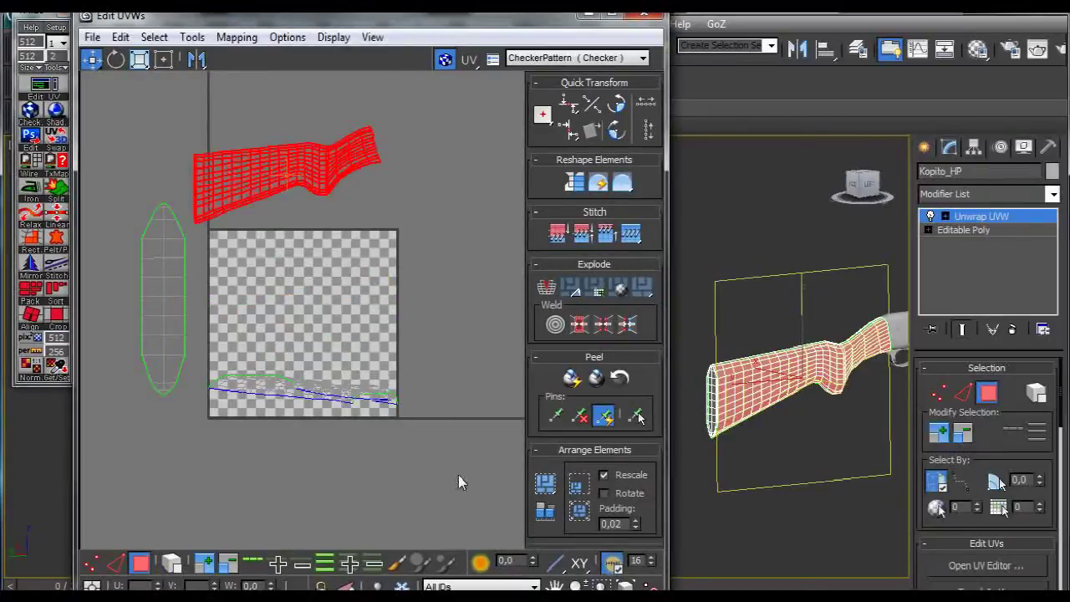
# Step: Iron the remaining faces on the stock's opposite side into their own flat shell
pyautogui.moveTo(269, 373); pyautogui.dragTo(204, 354)
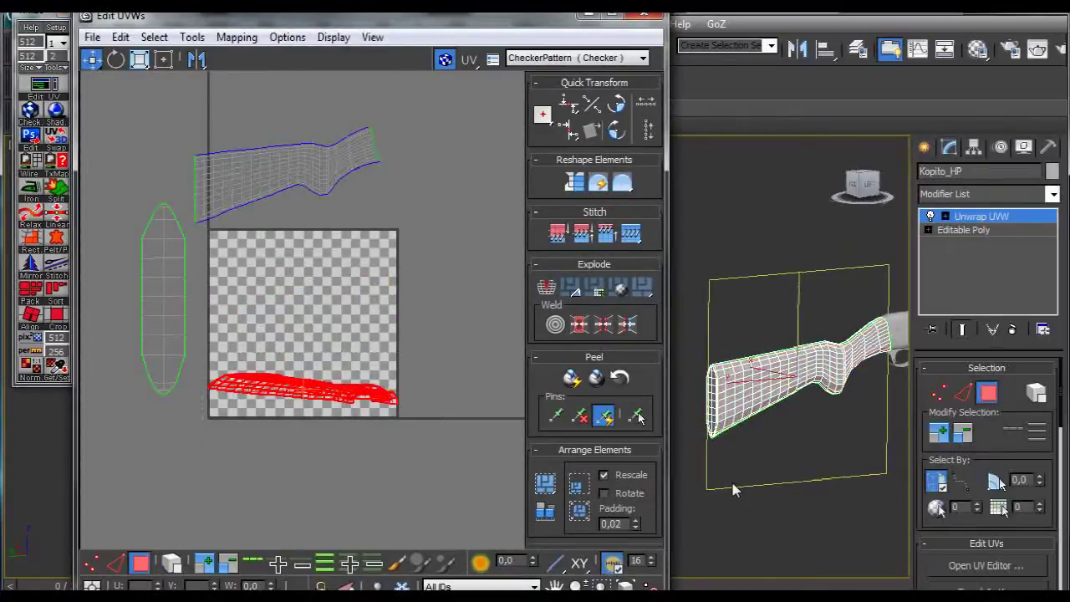
pyautogui.keyDown('alt'); pyautogui.moveTo(811, 435); pyautogui.dragTo(877, 429, button='middle'); pyautogui.keyUp('alt')
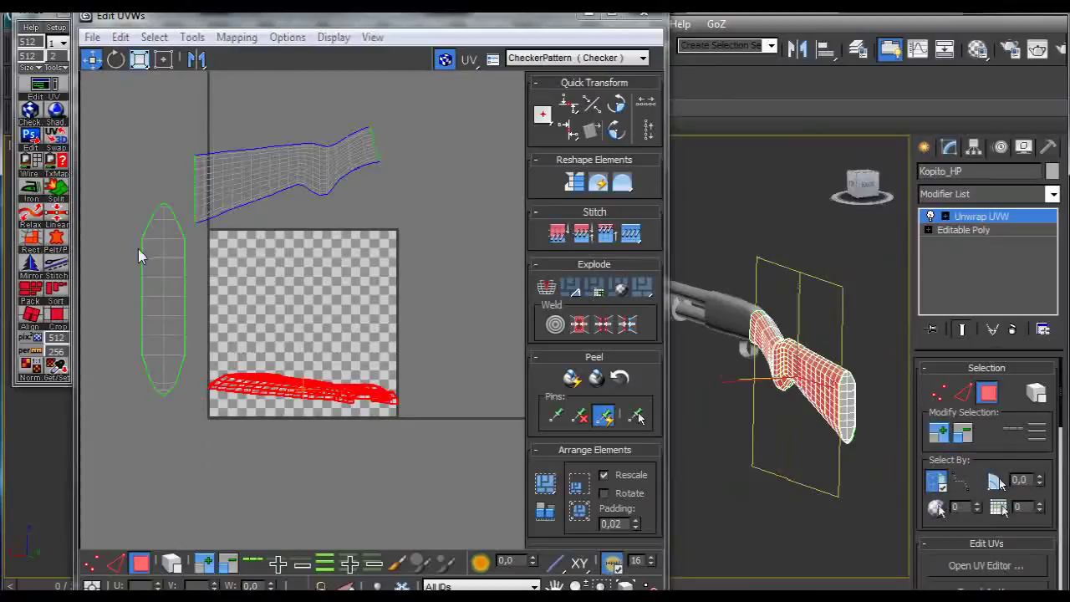
pyautogui.click(35, 195)
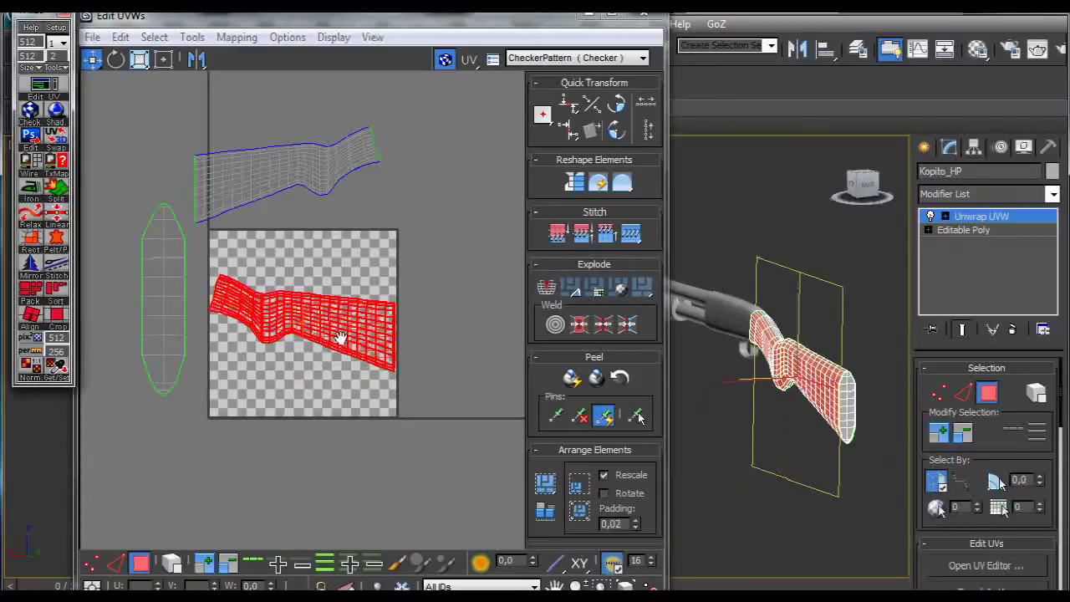
pyautogui.scroll(4, 346, 335)
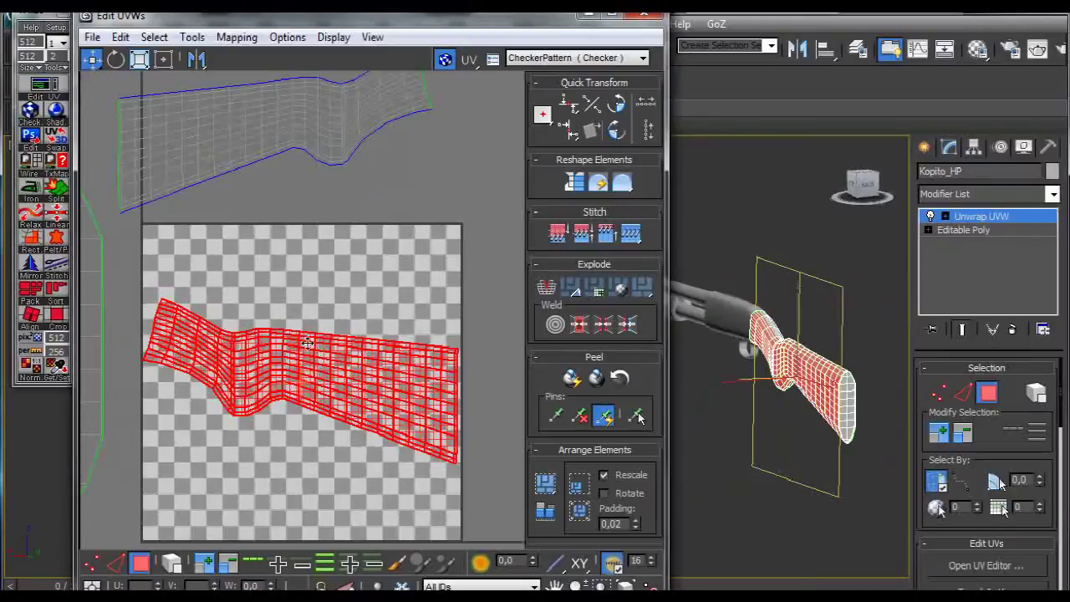
# Step: Select only the upper border edges along the butt section of the newly ironed shell, excluding its inner edges
pyautogui.click(117, 565)
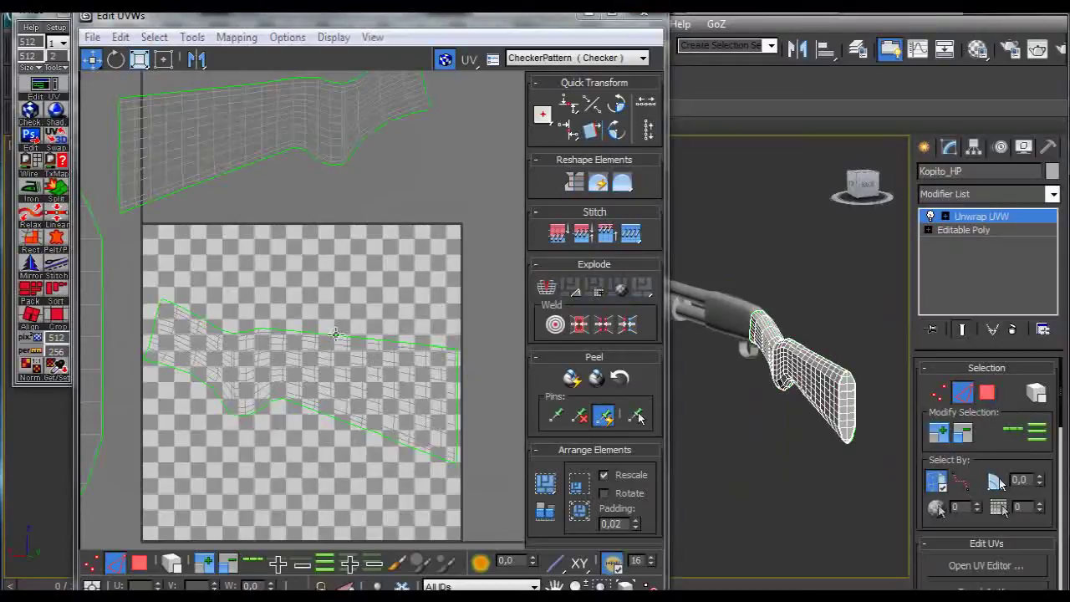
pyautogui.scroll(3, 335, 334)
pyautogui.scroll(2, 349, 353)
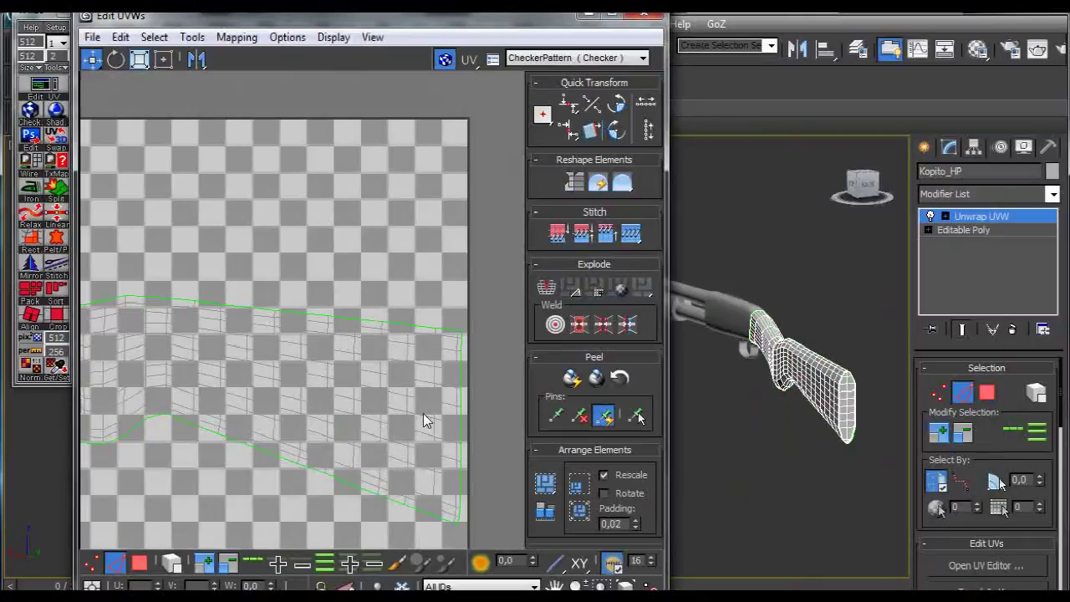
pyautogui.moveTo(404, 305); pyautogui.dragTo(396, 332)
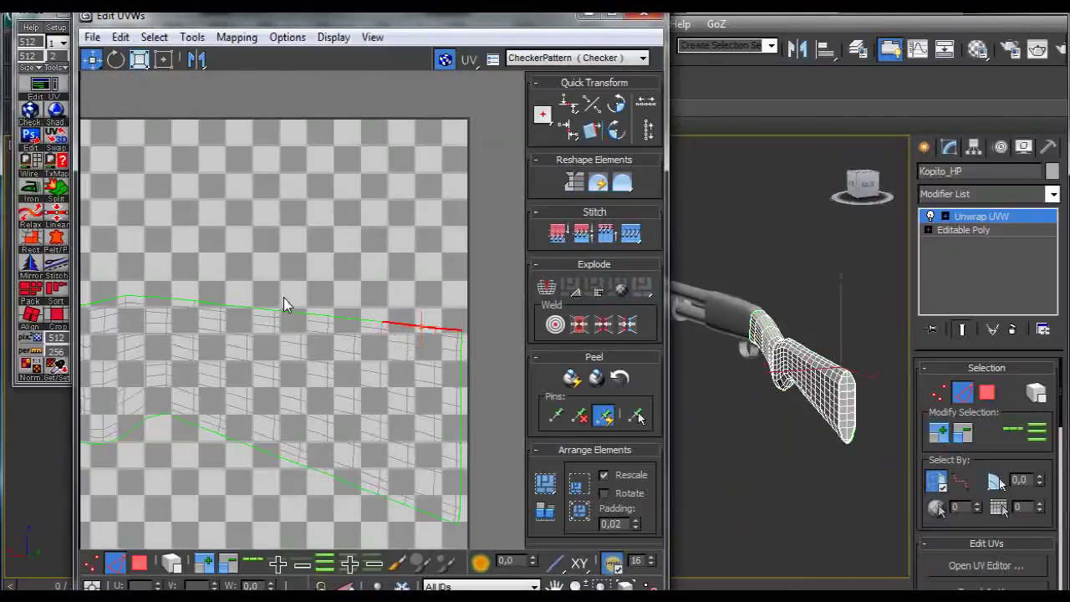
pyautogui.keyDown('ctrl'); pyautogui.moveTo(345, 321); pyautogui.dragTo(377, 324); pyautogui.keyUp('ctrl')
pyautogui.keyDown('ctrl'); pyautogui.moveTo(109, 274); pyautogui.dragTo(303, 319); pyautogui.keyUp('ctrl')
pyautogui.keyDown('alt'); pyautogui.moveTo(407, 373); pyautogui.dragTo(347, 331); pyautogui.keyUp('alt')
pyautogui.keyDown('alt'); pyautogui.moveTo(366, 351); pyautogui.dragTo(260, 316); pyautogui.keyUp('alt')
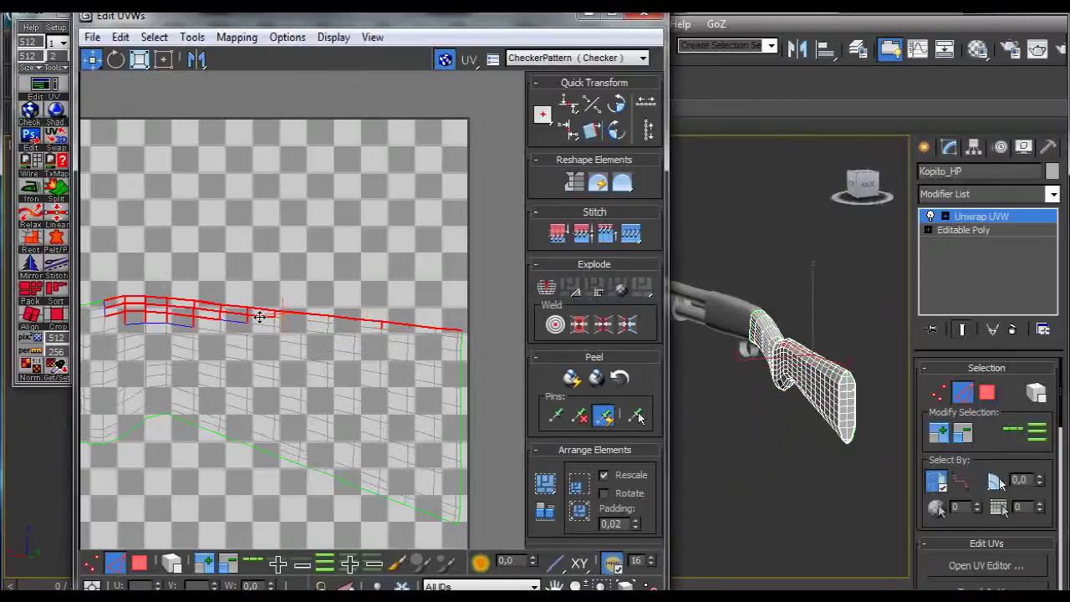
pyautogui.keyDown('alt'); pyautogui.moveTo(389, 341); pyautogui.dragTo(364, 326); pyautogui.keyUp('alt')
pyautogui.keyDown('alt'); pyautogui.moveTo(269, 350); pyautogui.dragTo(162, 313); pyautogui.keyUp('alt')
pyautogui.keyDown('alt'); pyautogui.moveTo(251, 331); pyautogui.dragTo(152, 320); pyautogui.keyUp('alt')
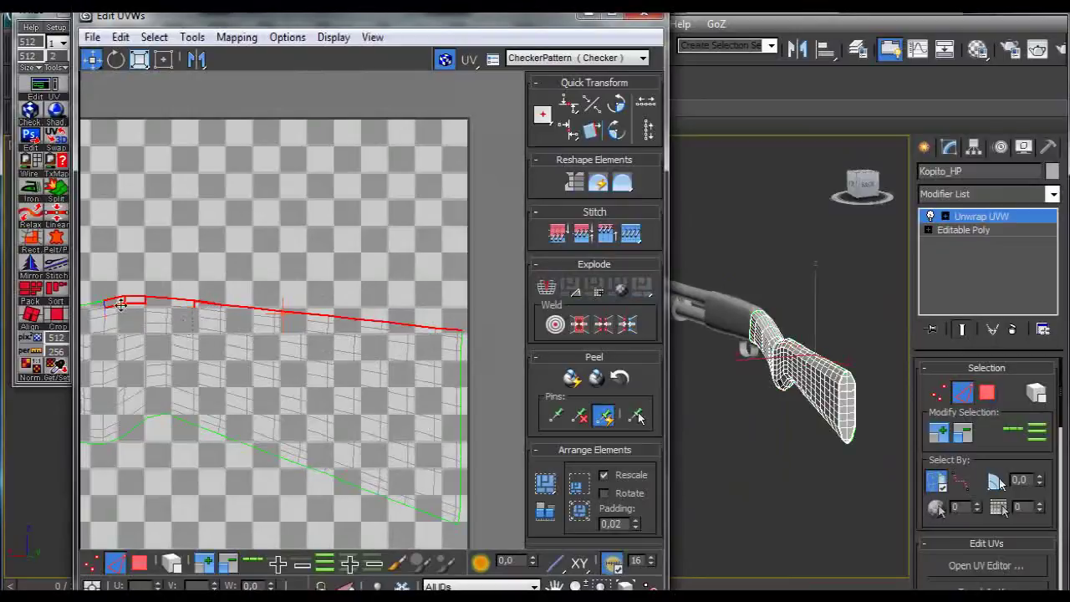
pyautogui.keyDown('alt'); pyautogui.moveTo(224, 326); pyautogui.dragTo(109, 308); pyautogui.keyUp('alt')
# Step: Add the remaining upper border edges along the grip to the selection and stitch the other side shell along them
pyautogui.moveTo(117, 298); pyautogui.dragTo(454, 332, button='middle')
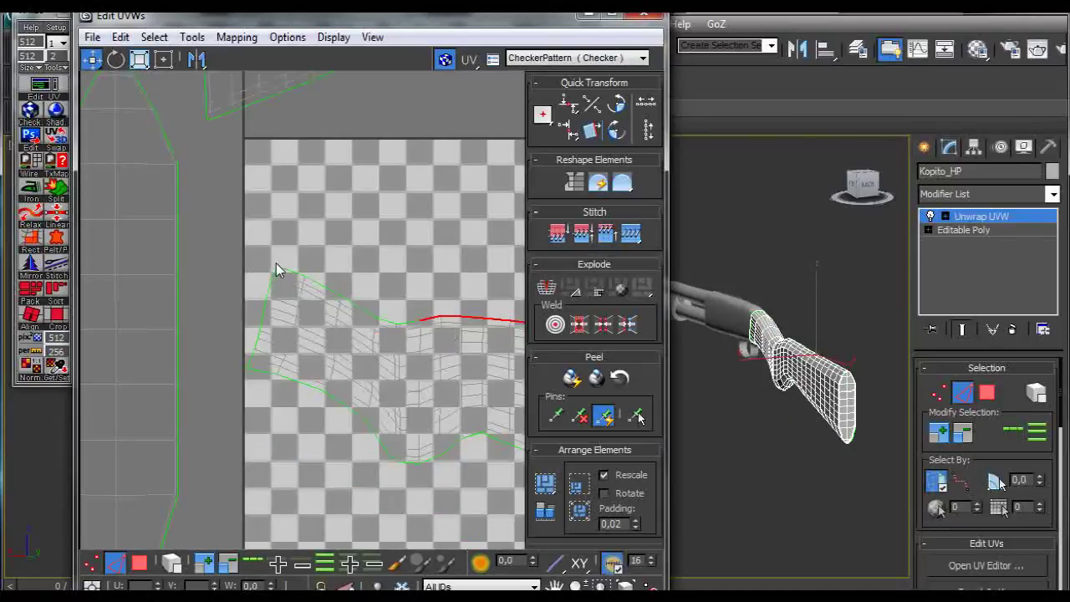
pyautogui.click(288, 273)
pyautogui.moveTo(320, 283); pyautogui.dragTo(387, 326)
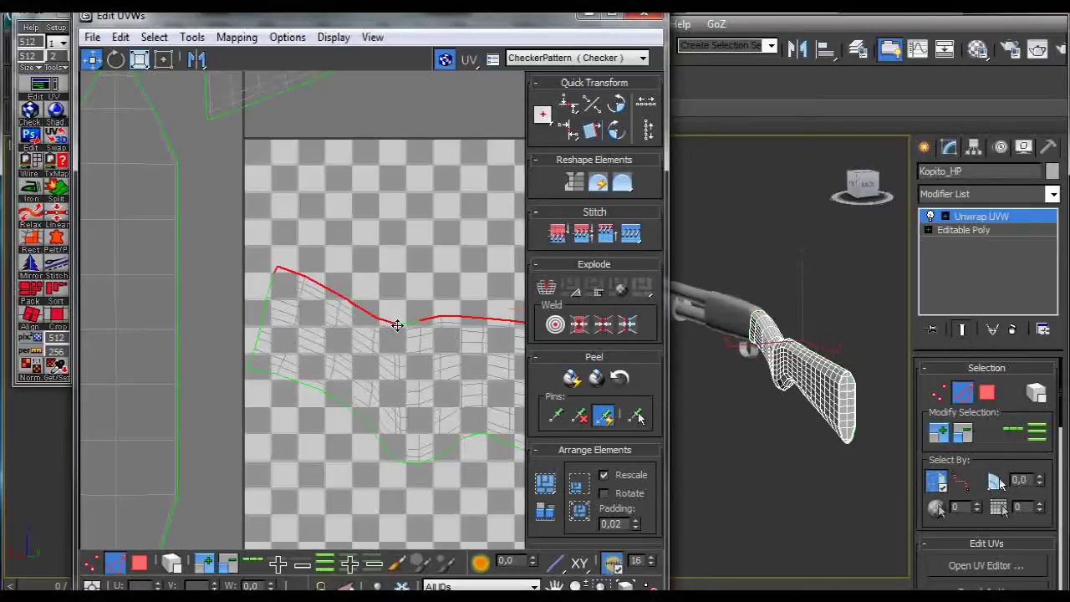
pyautogui.keyDown('ctrl'); pyautogui.click(404, 324); pyautogui.keyUp('ctrl')
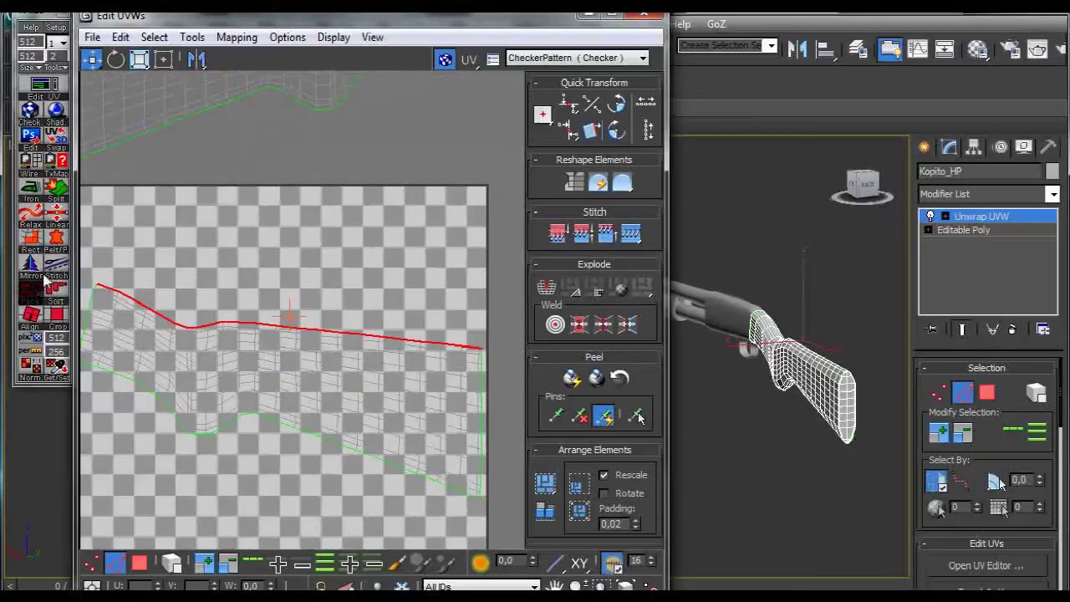
pyautogui.click(47, 271)
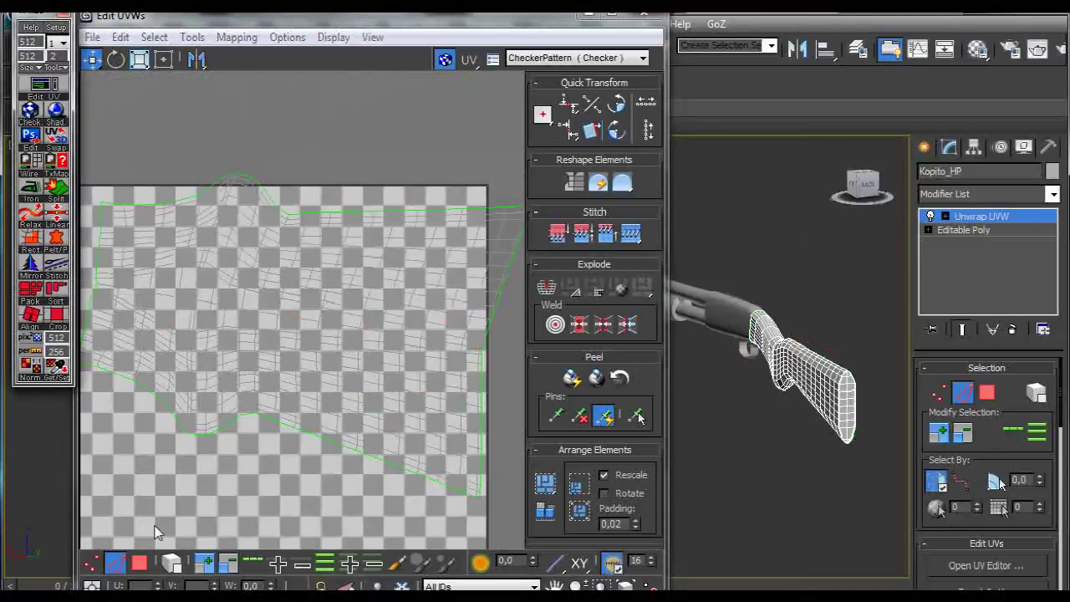
# Step: Select the joined side shells of the stock as one UV element and relax it
pyautogui.click(141, 563)
pyautogui.click(171, 564)
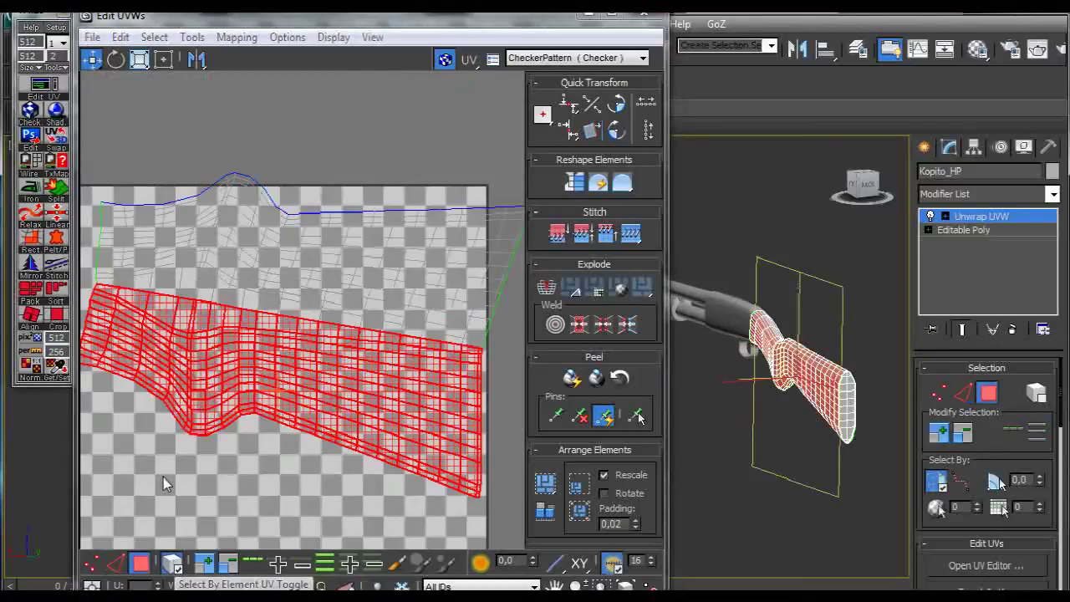
pyautogui.scroll(-2, 231, 341)
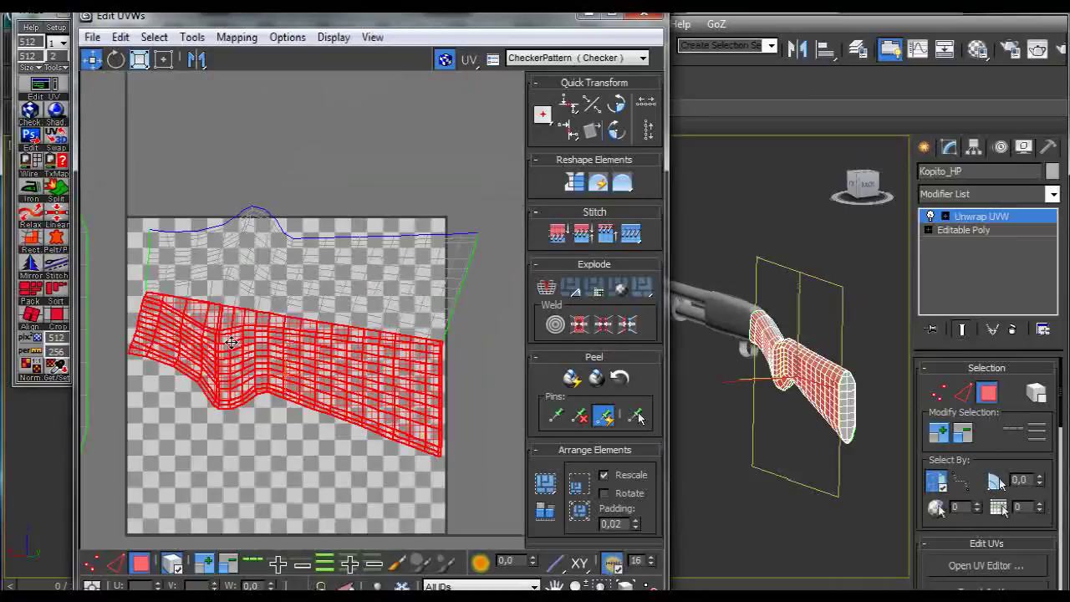
pyautogui.click(227, 346)
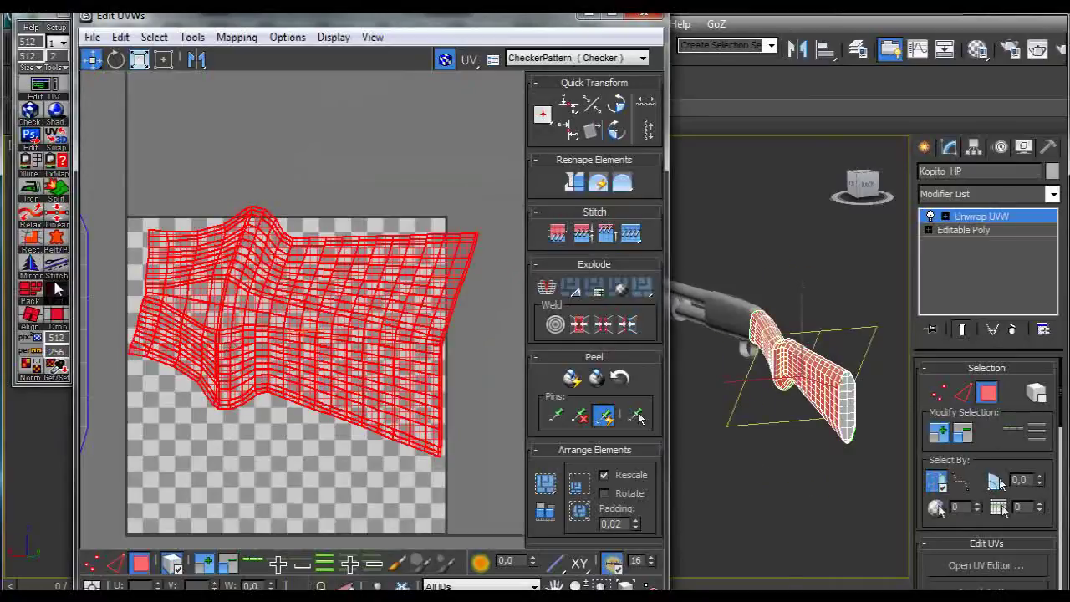
pyautogui.click(30, 216)
pyautogui.scroll(-2, 286, 422)
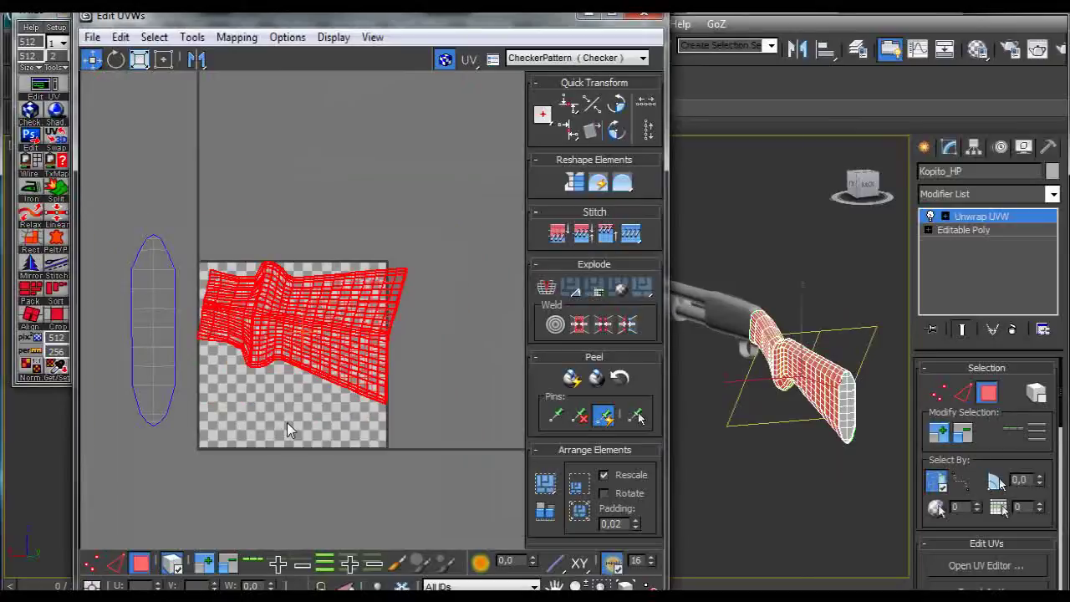
pyautogui.moveTo(287, 422); pyautogui.dragTo(316, 435, button='middle')
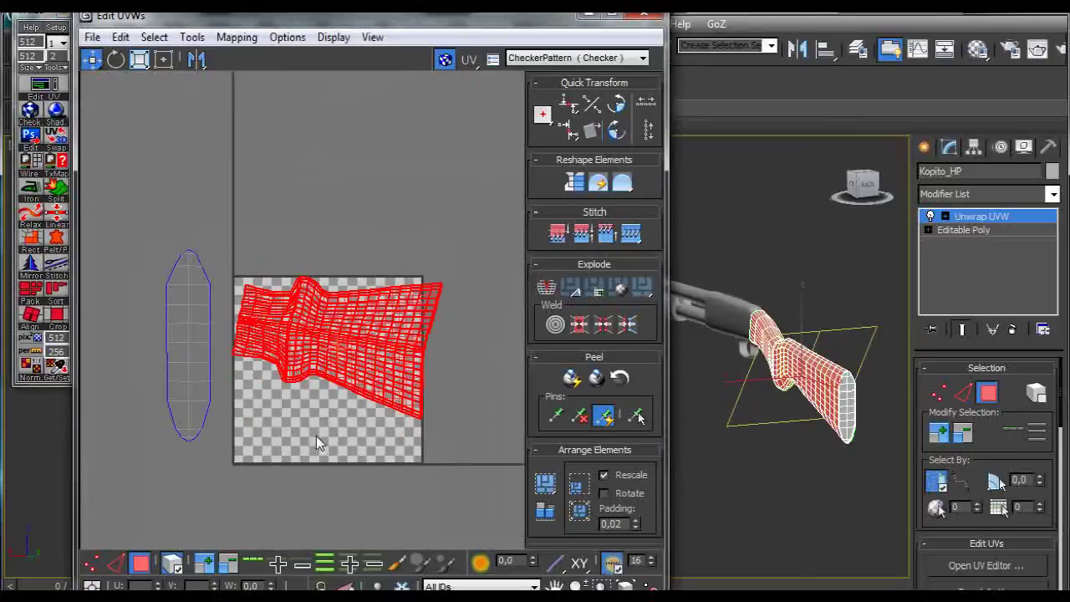
# Step: Allow rotation for arranging, select the butt-end and side shells together, and pack them normalized into the UV tile
pyautogui.click(603, 493)
pyautogui.moveTo(164, 208); pyautogui.dragTo(350, 462)
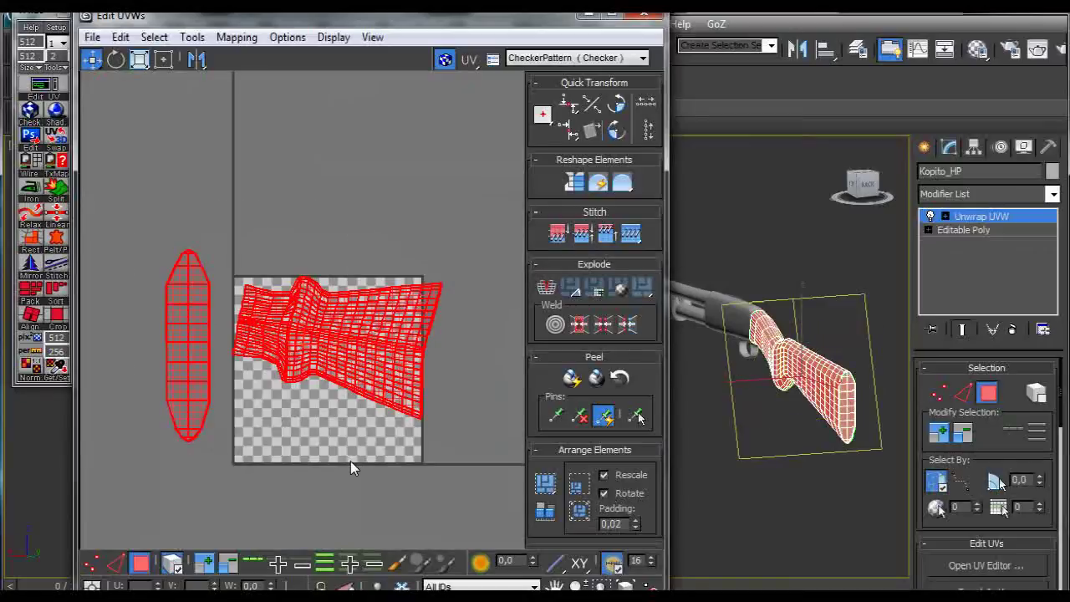
pyautogui.click(578, 512)
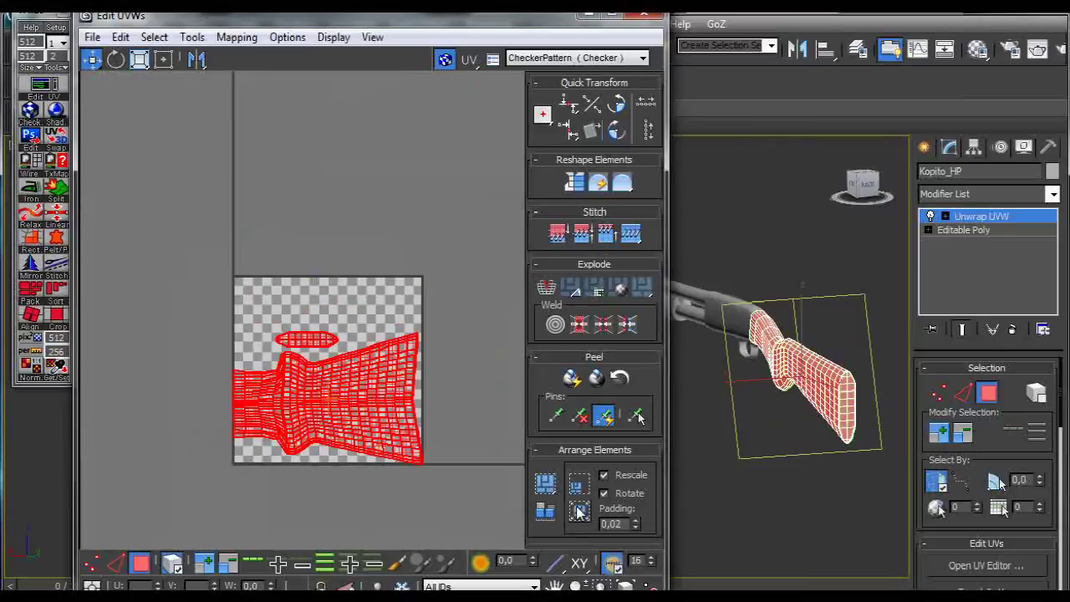
pyautogui.click(578, 511)
pyautogui.click(577, 511)
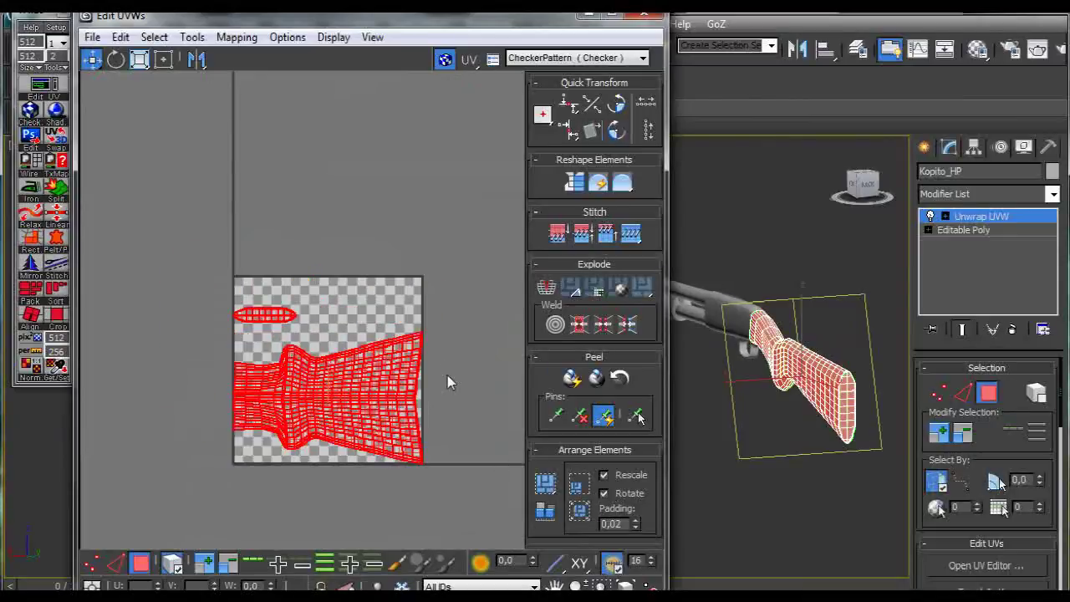
pyautogui.scroll(5, 447, 375)
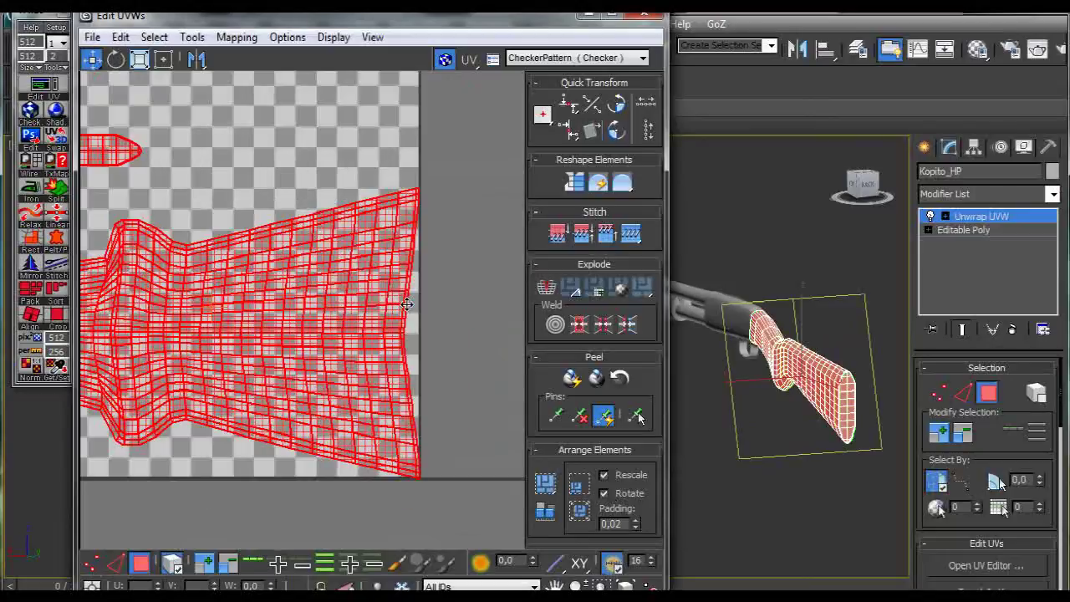
pyautogui.moveTo(318, 290); pyautogui.dragTo(391, 297, button='middle')
pyautogui.scroll(-2, 392, 298)
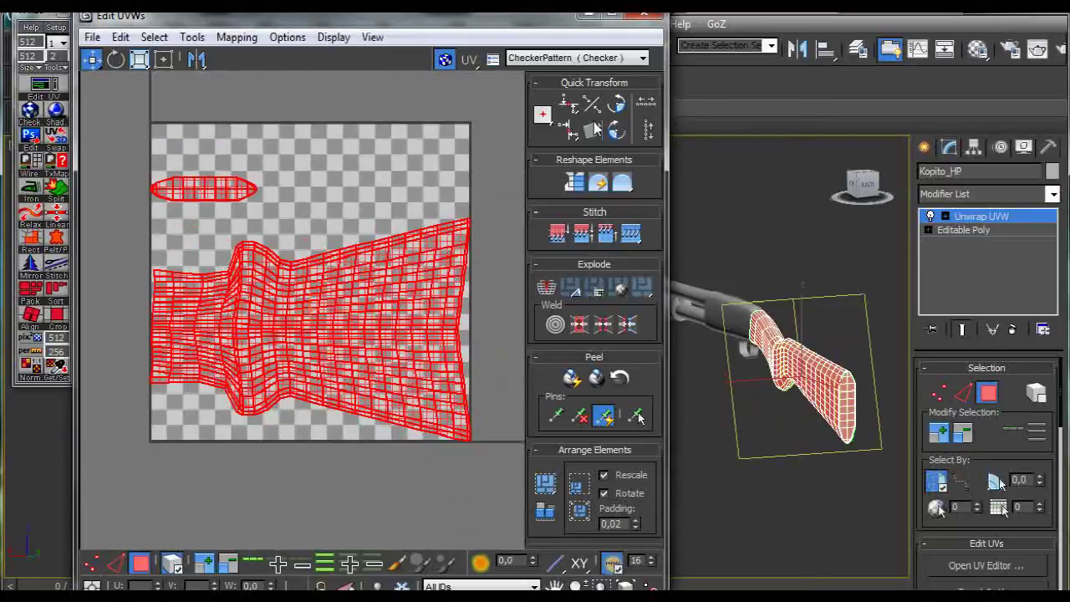
# Step: Close the UV editor and the TexTools panel, and clear the face selection on the stock
pyautogui.click(638, 17)
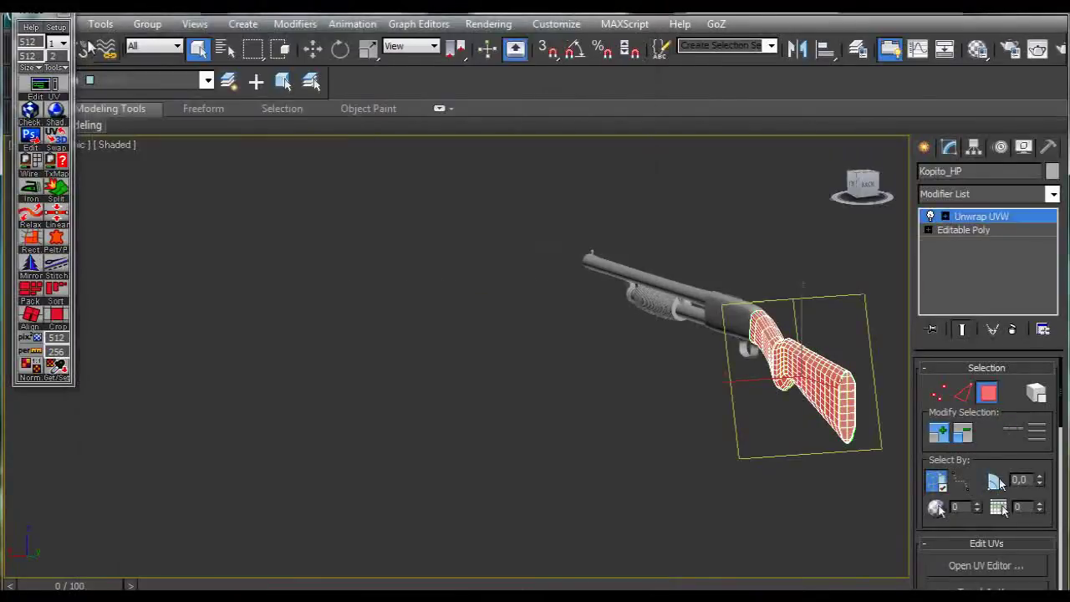
pyautogui.click(67, 17)
pyautogui.keyDown('alt'); pyautogui.moveTo(813, 355); pyautogui.dragTo(683, 343, button='middle'); pyautogui.keyUp('alt')
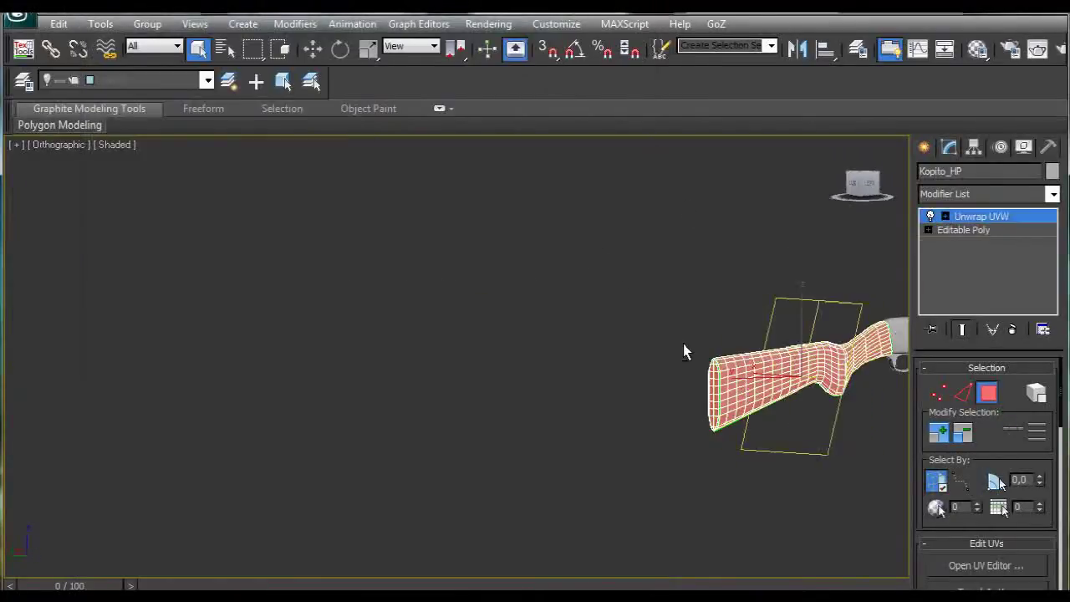
pyautogui.moveTo(502, 373); pyautogui.dragTo(127, 402, button='middle')
pyautogui.click(329, 304)
pyautogui.scroll(6, 371, 306)
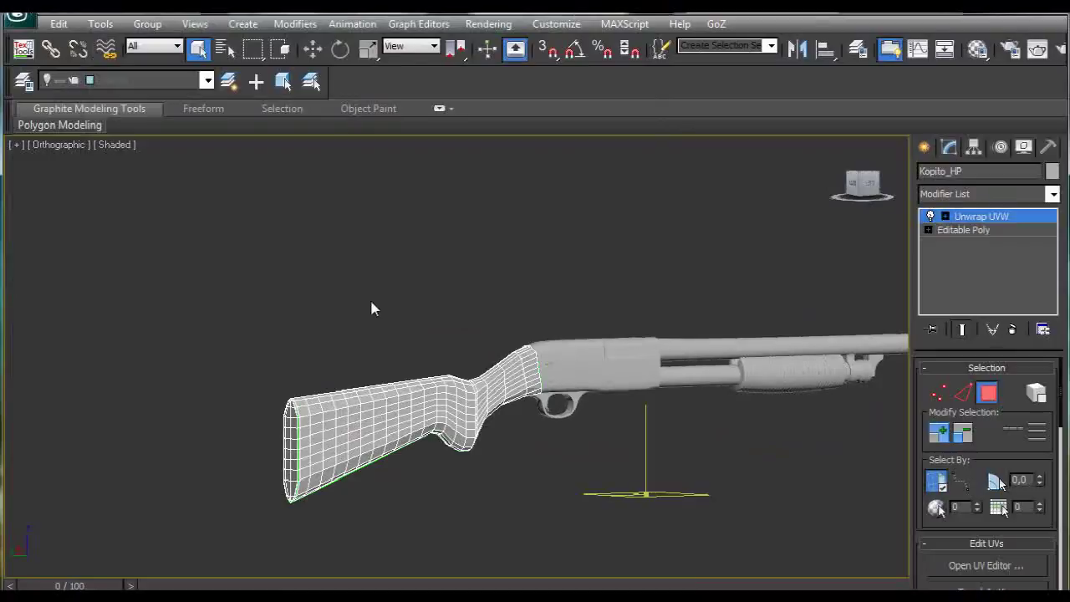
# Step: Add a TurboSmooth modifier above Unwrap UVW on the stock, with 3 iterations and Isoline Display enabled
pyautogui.click(949, 194)
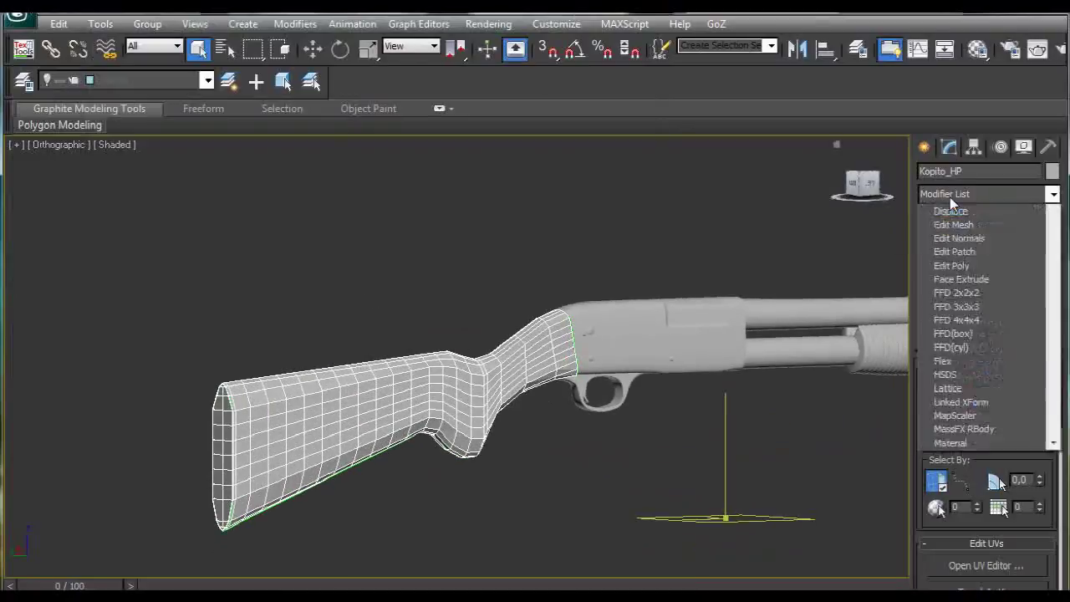
pyautogui.scroll(-15, 950, 196)
pyautogui.press('u')
pyautogui.press('Return')
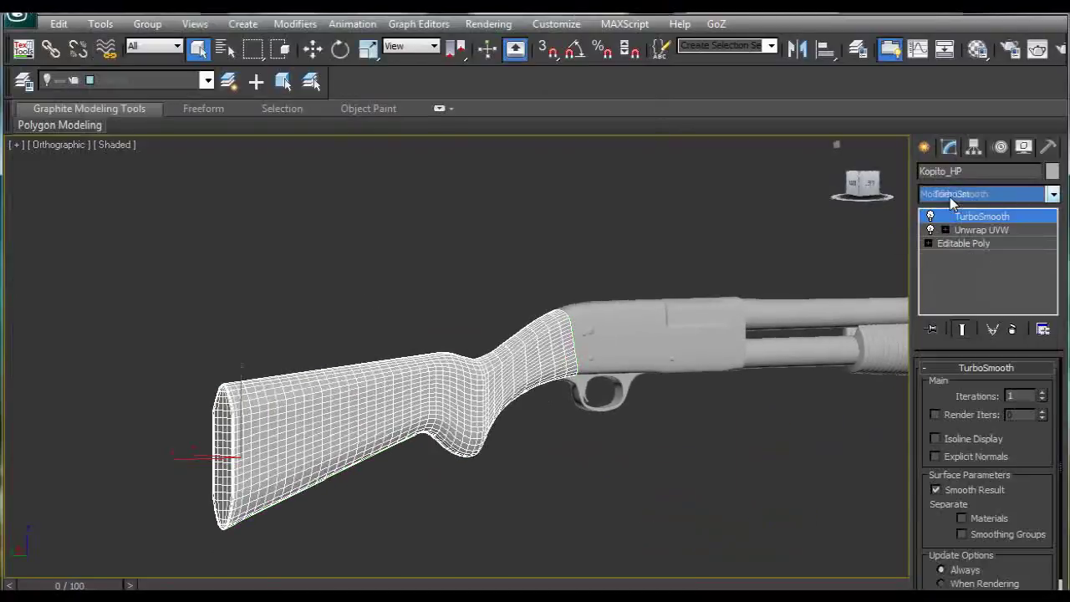
pyautogui.click(1043, 393)
pyautogui.click(1041, 393)
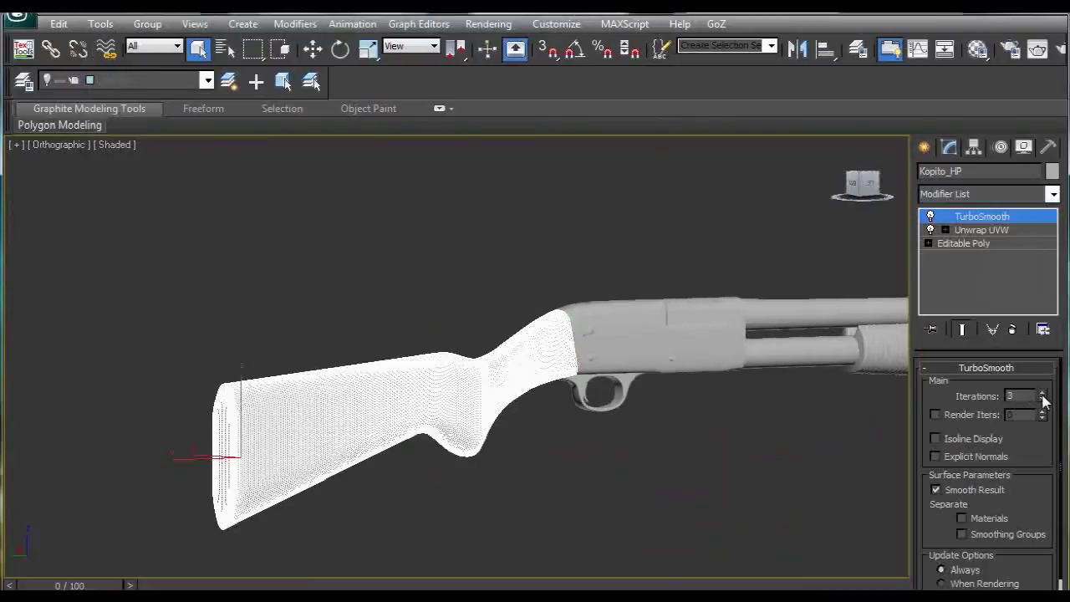
pyautogui.click(935, 440)
pyautogui.keyDown('alt'); pyautogui.moveTo(361, 361); pyautogui.dragTo(473, 414, button='middle'); pyautogui.keyUp('alt')
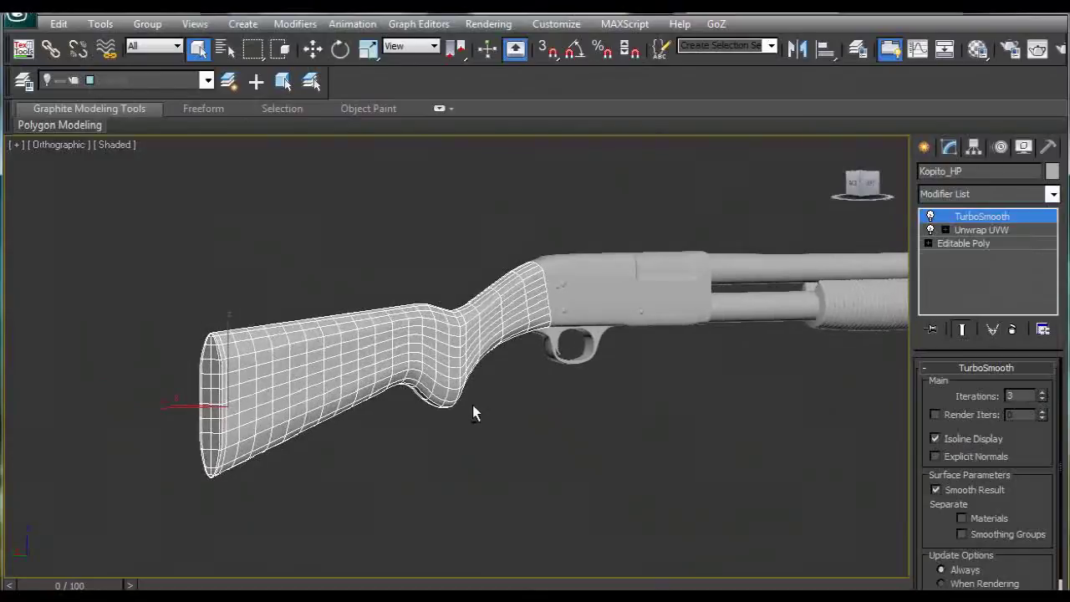